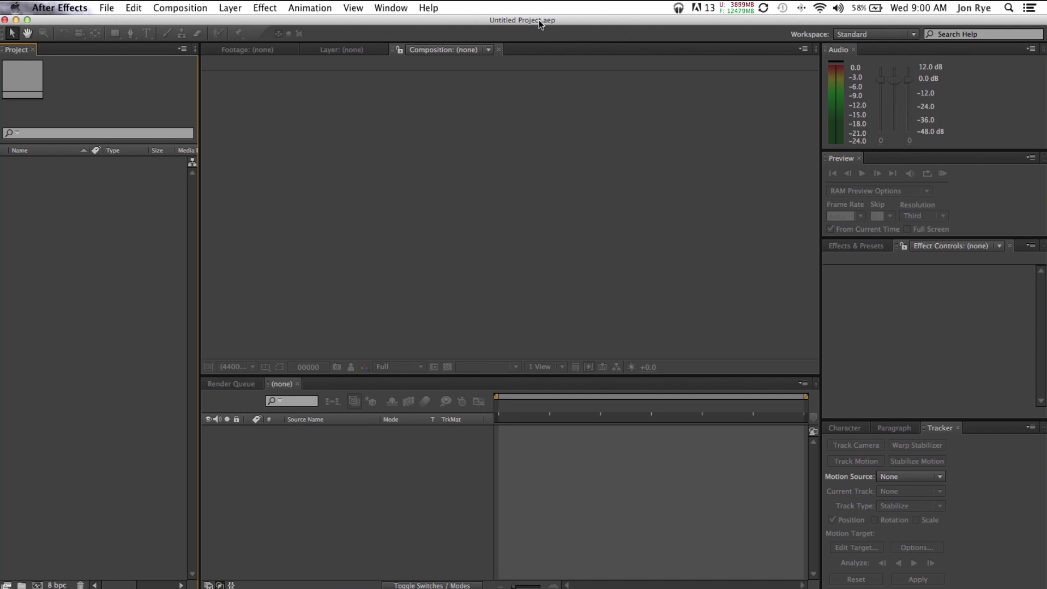
Import RHD81B_24.mov from the vfbasocTuts folder as footage
{"action": "double_click", "coordinate": [79, 201]}
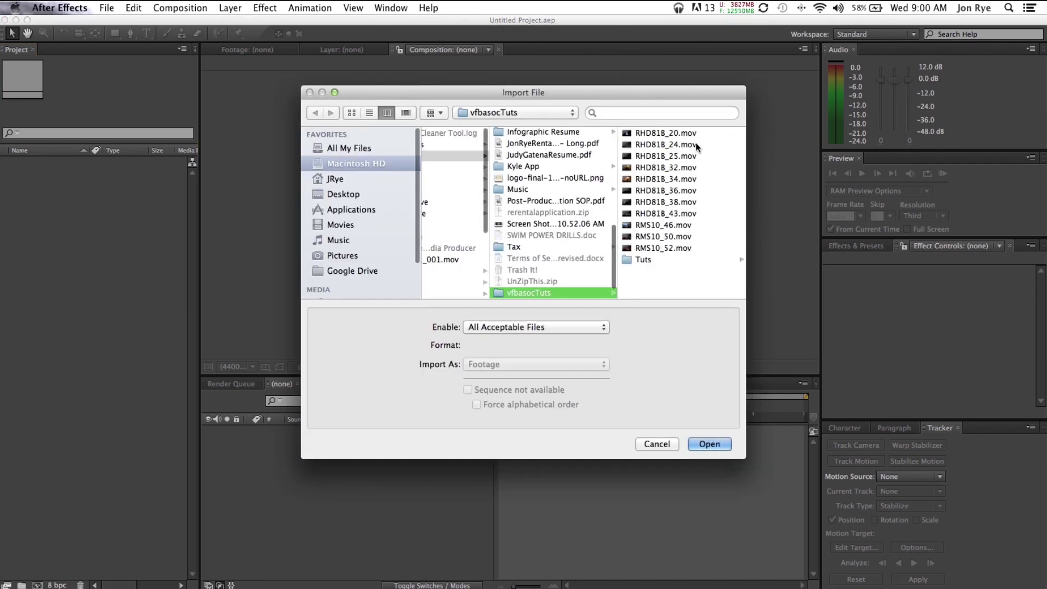
{"action": "left_click", "coordinate": [668, 144]}
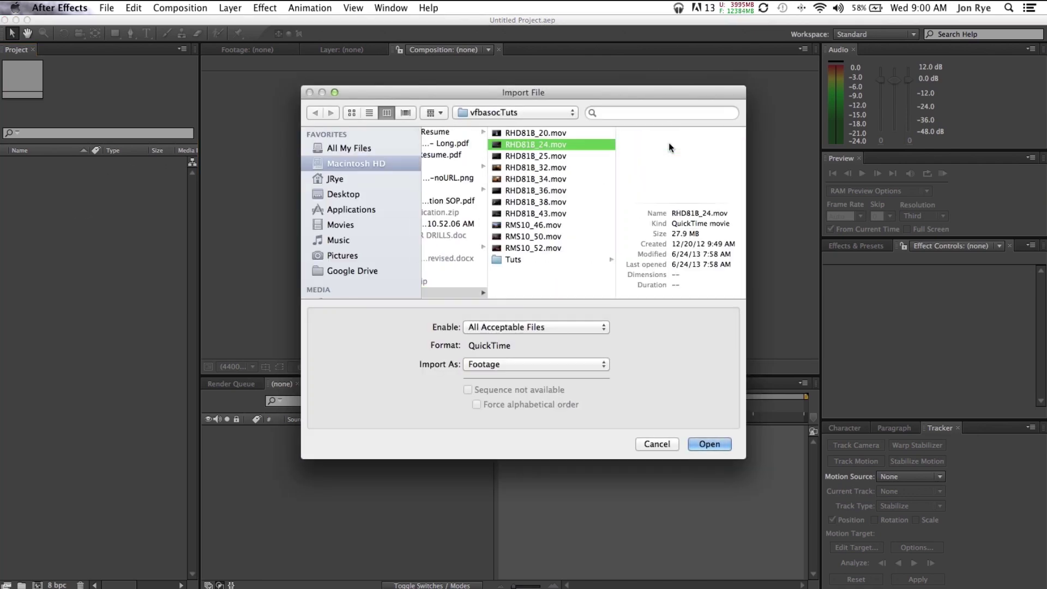
{"action": "left_click", "coordinate": [510, 146]}
{"action": "double_click", "coordinate": [509, 146]}
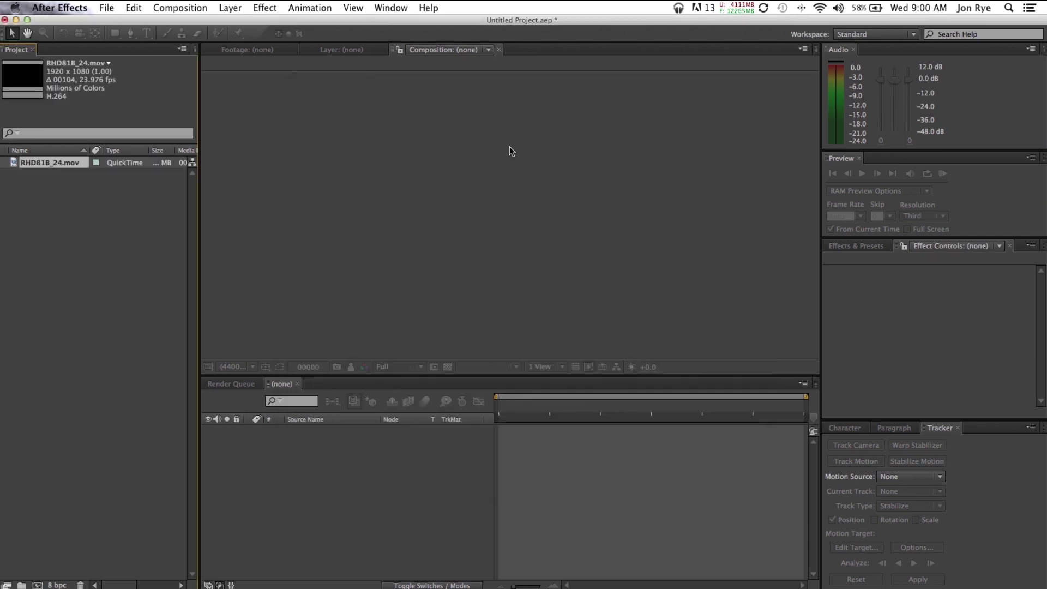
Open the imported RHD81B_24.mov in the footage viewer and play it to examine the camera shake
{"action": "double_click", "coordinate": [13, 162]}
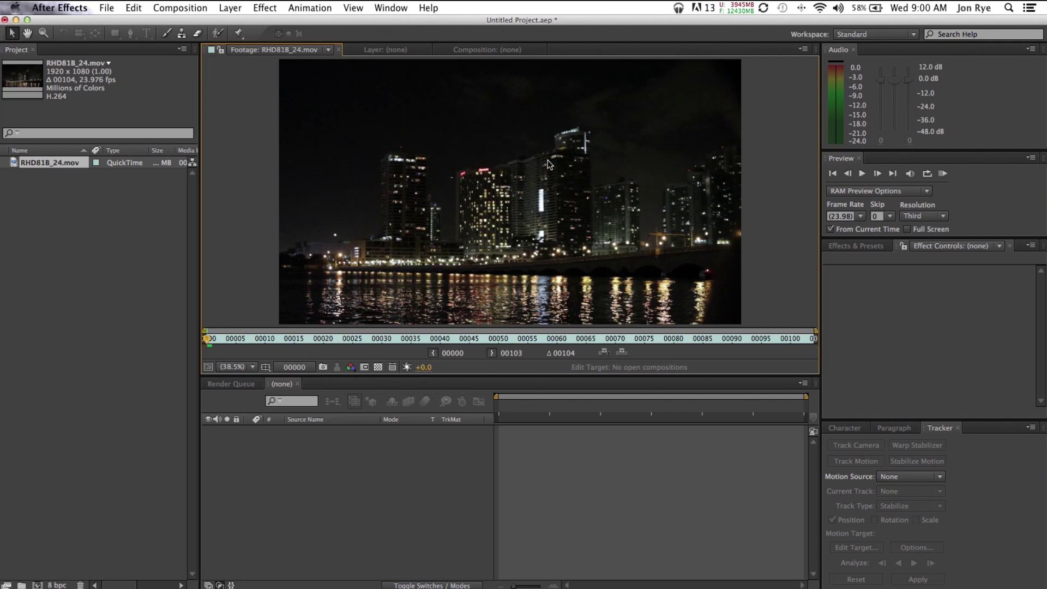
{"action": "left_click", "coordinate": [866, 178]}
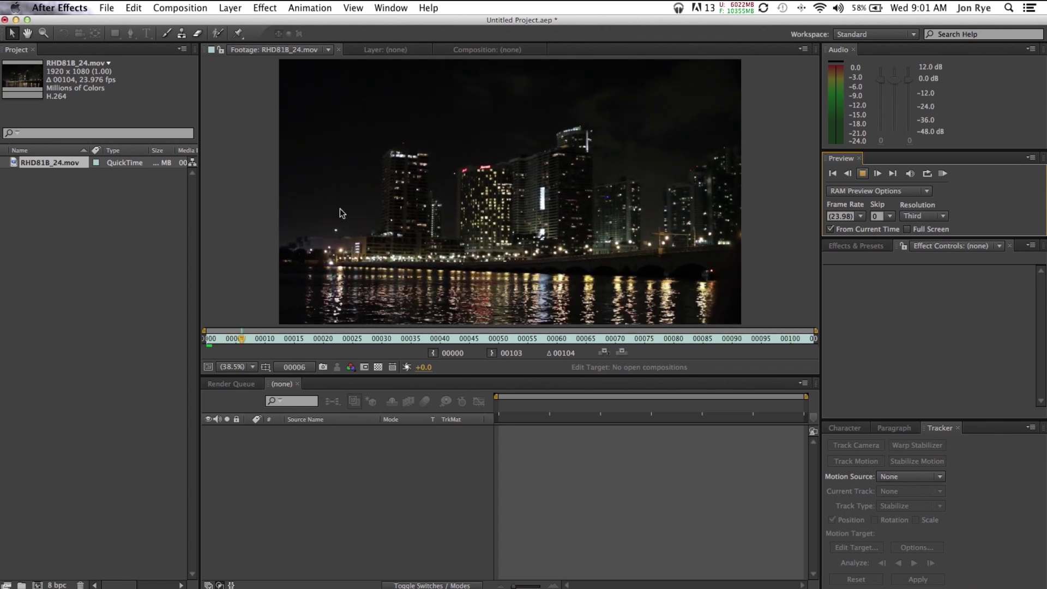
{"action": "key", "text": "space"}
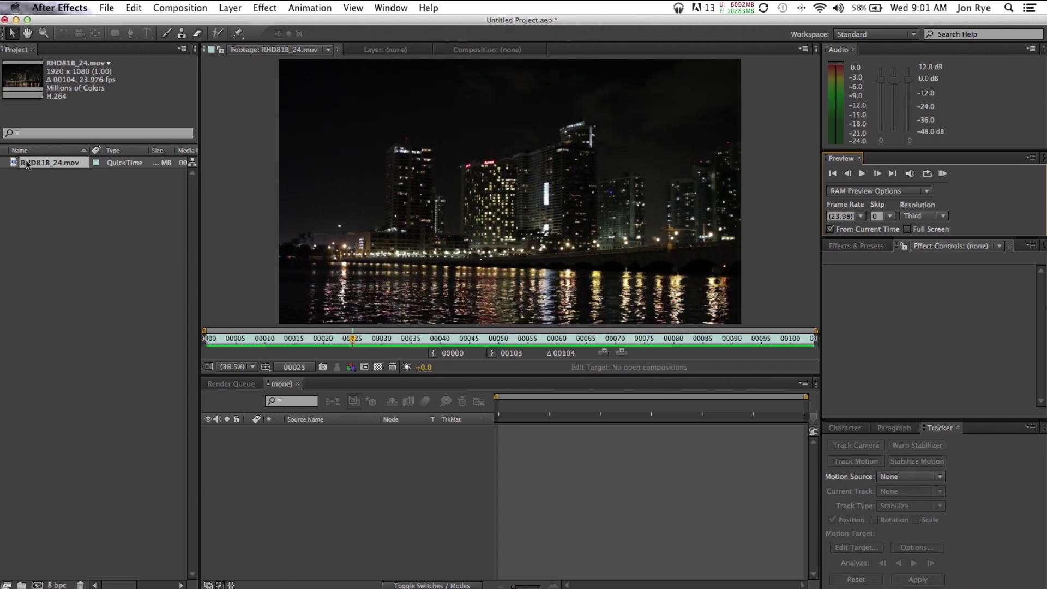
Create a composition from RHD81B_24.mov and start Track Motion on its layer
{"action": "left_click_drag", "start_coordinate": [26, 163], "coordinate": [37, 585]}
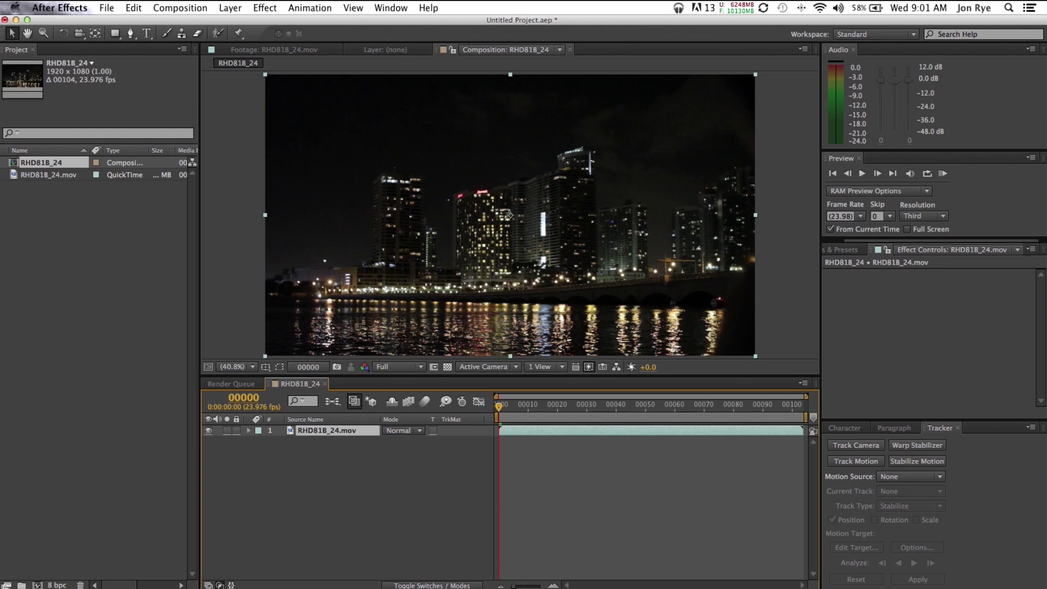
{"action": "left_click", "coordinate": [311, 8]}
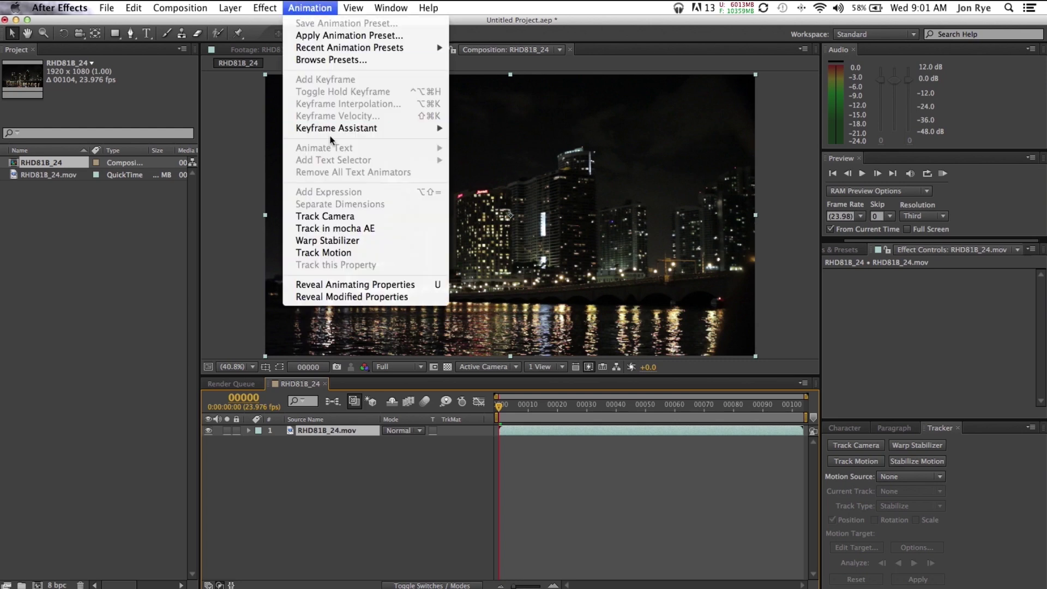
{"action": "left_click", "coordinate": [326, 253]}
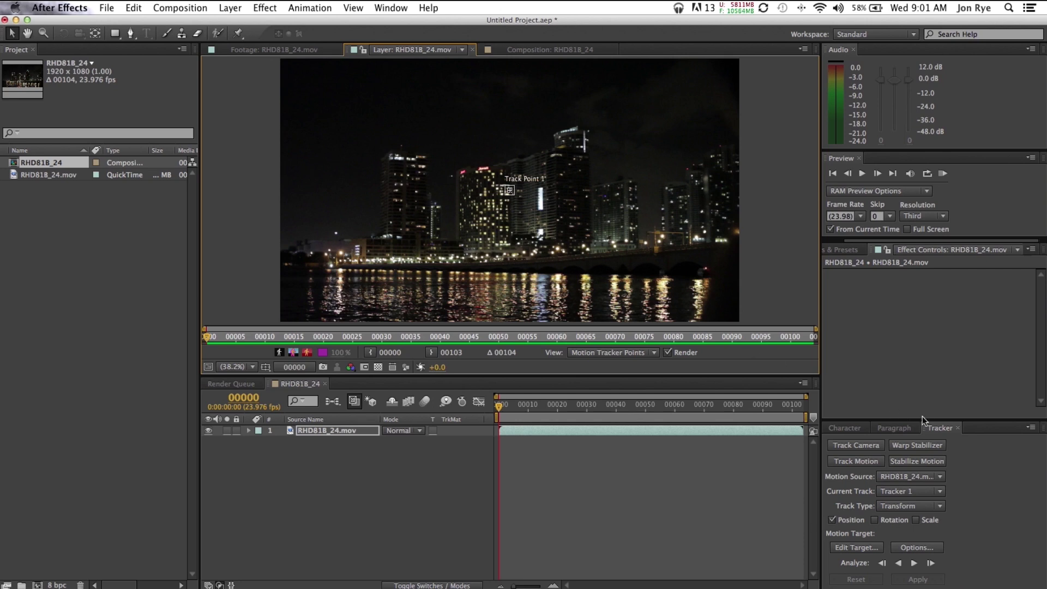
Enable rotation tracking alongside position for Tracker 1 and set its track type to Stabilize
{"action": "left_click", "coordinate": [935, 429]}
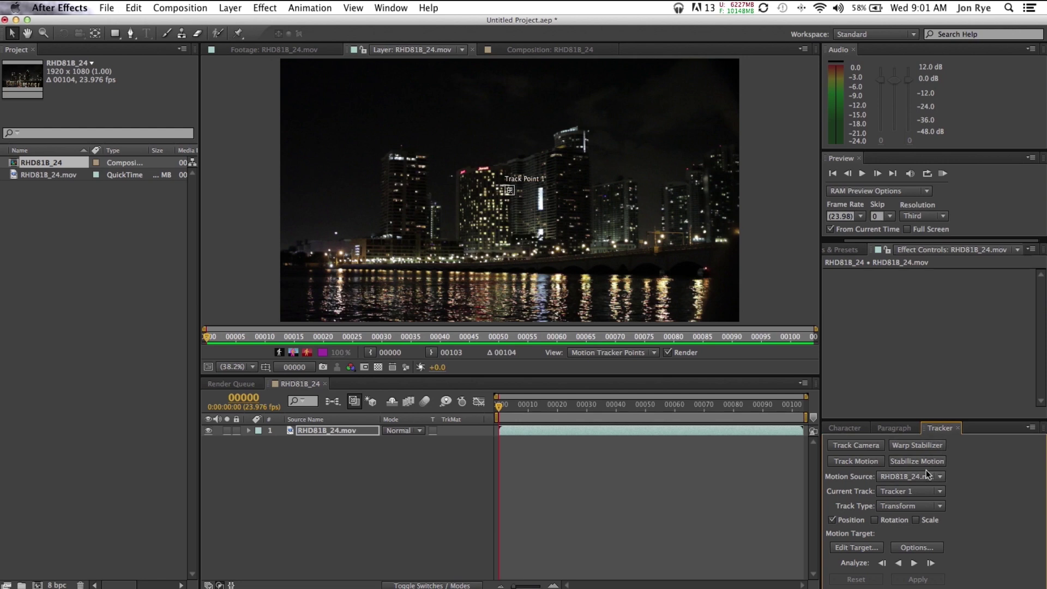
{"action": "left_click", "coordinate": [876, 521]}
{"action": "left_click", "coordinate": [890, 507]}
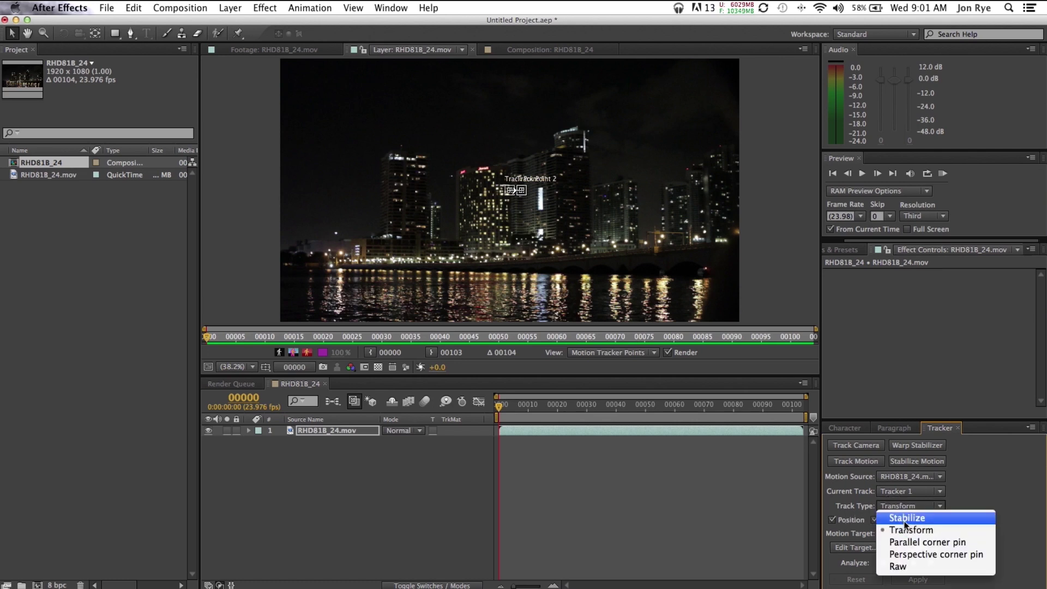
{"action": "left_click", "coordinate": [903, 521]}
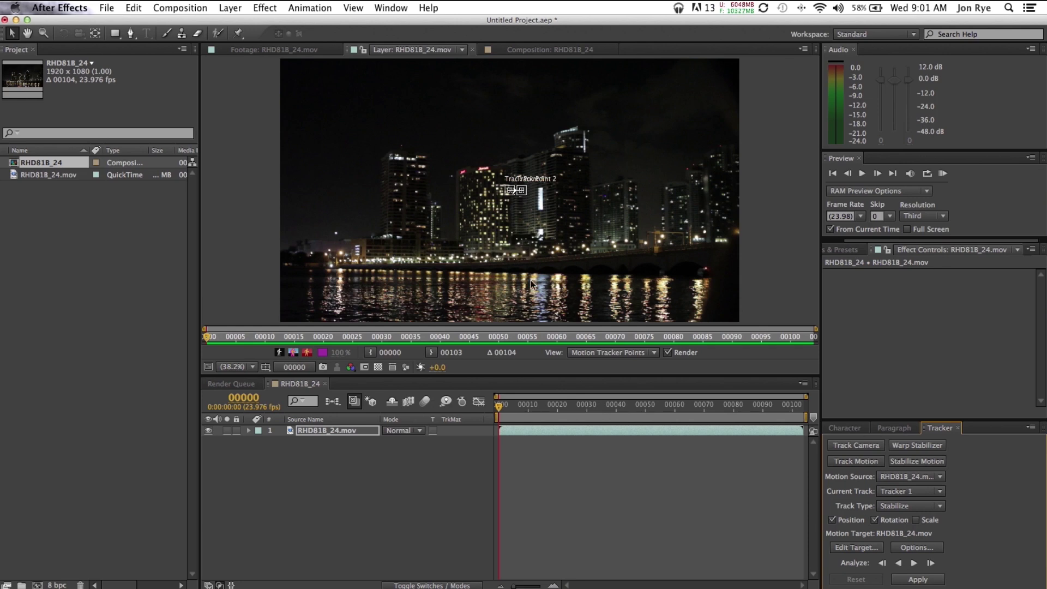
Place Track Point 1 on the red Marriott sign and Track Point 2 on a bright light on the neighbouring dark tower
{"action": "key", "text": "slash"}
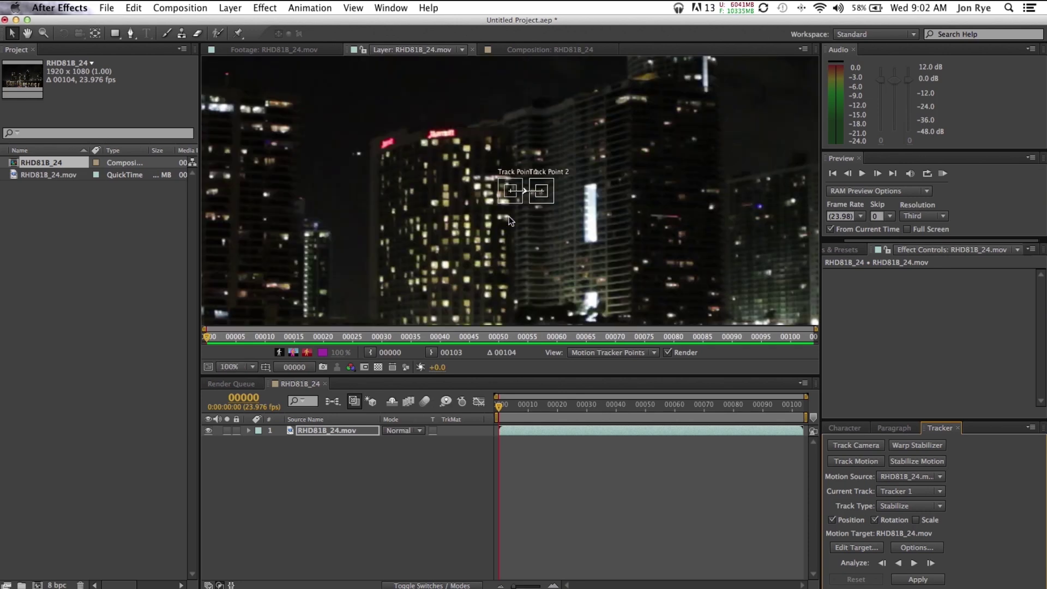
{"action": "key", "text": "period"}
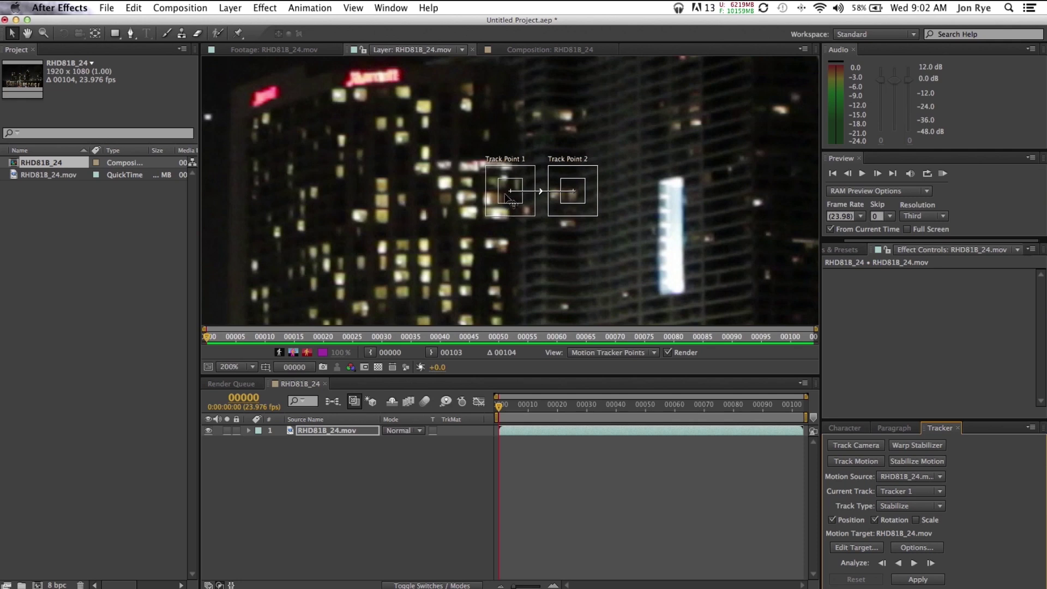
{"action": "left_click_drag", "start_coordinate": [502, 186], "coordinate": [388, 108]}
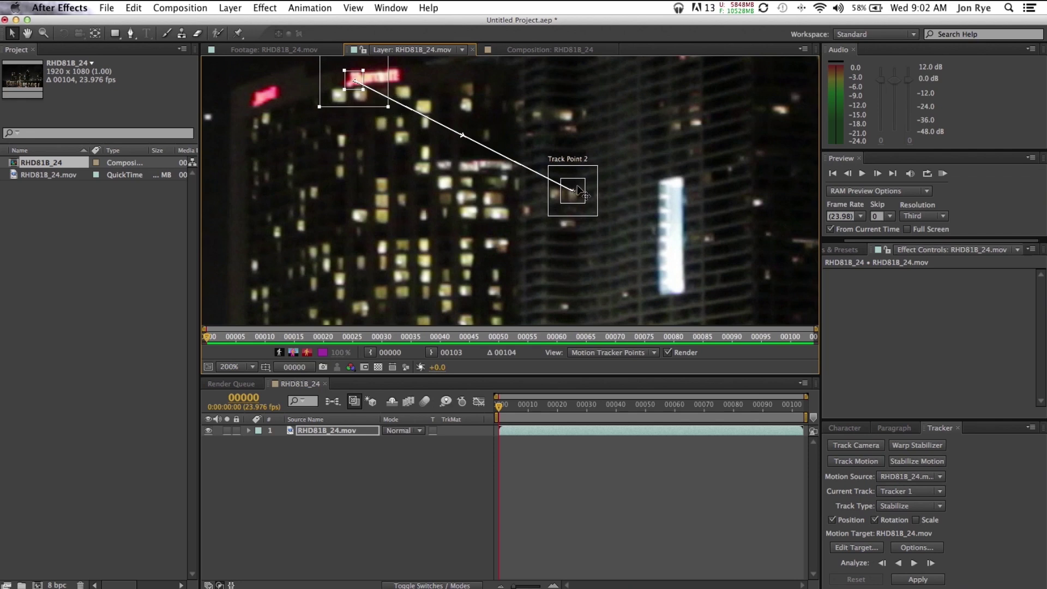
{"action": "left_click_drag", "start_coordinate": [579, 191], "coordinate": [383, 236]}
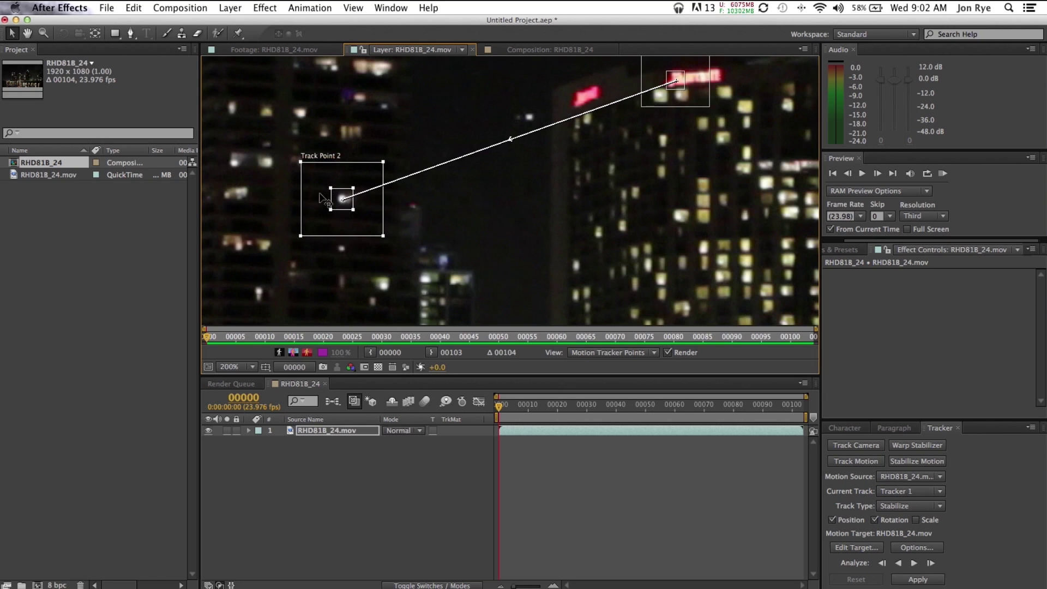
{"action": "left_click", "coordinate": [235, 366]}
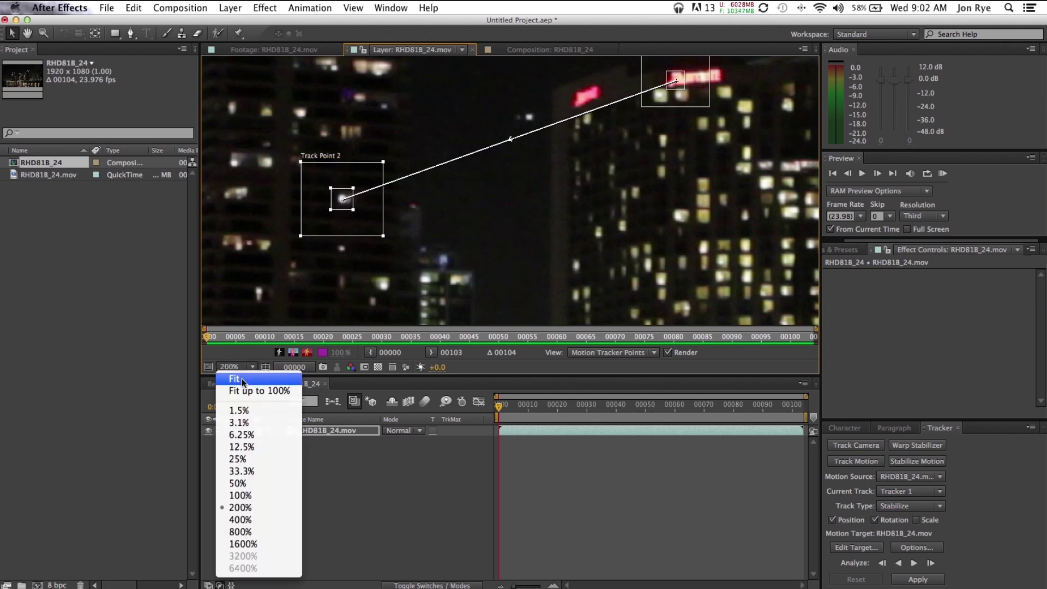
{"action": "left_click", "coordinate": [243, 378]}
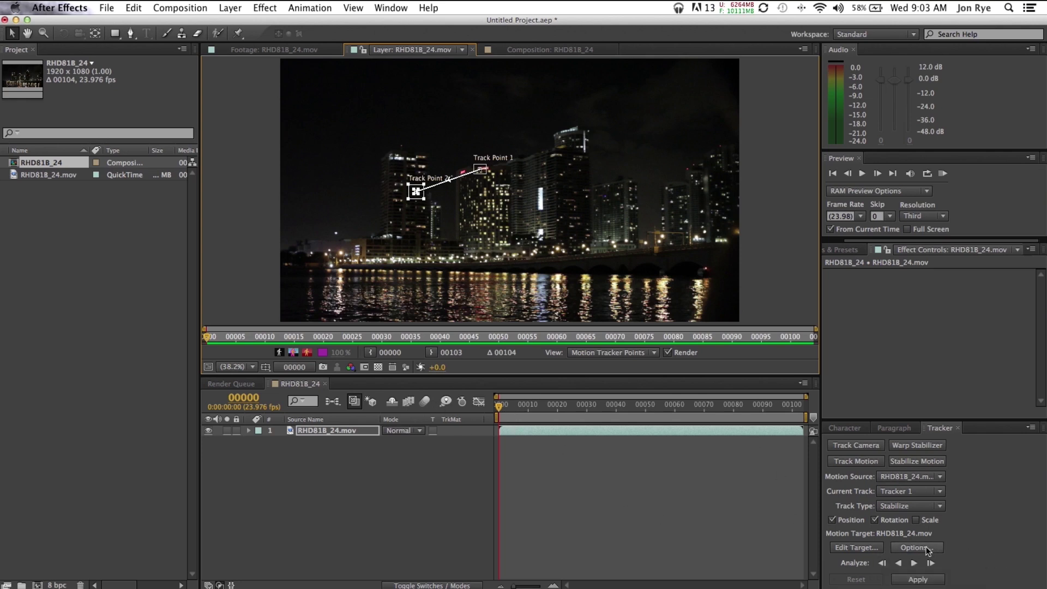
Analyze both track points forward through the clip and apply the stabilization in the X and Y dimensions
{"action": "left_click", "coordinate": [913, 563]}
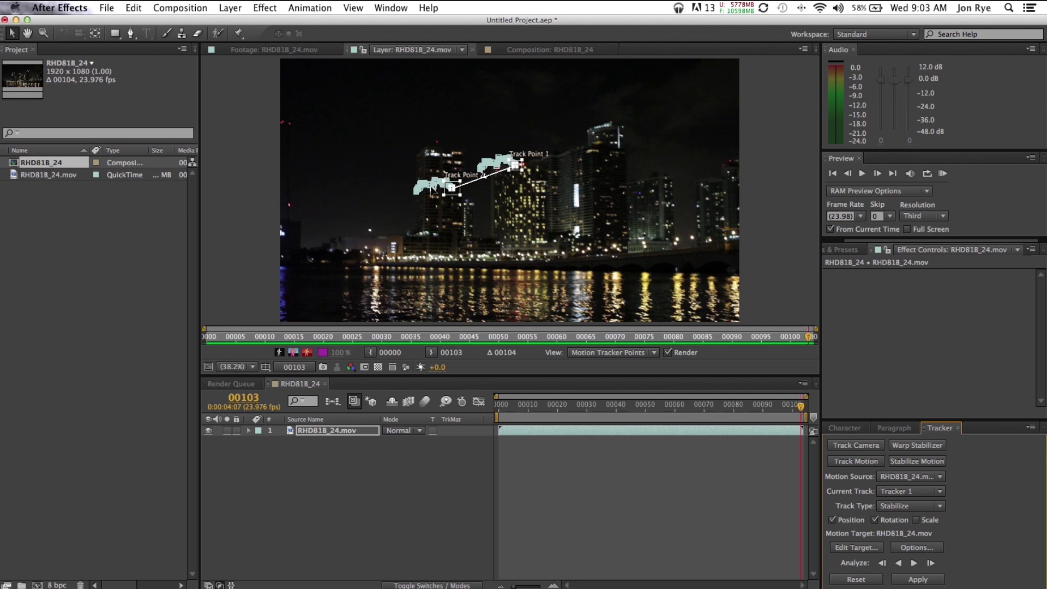
{"action": "scroll", "coordinate": [429, 201], "scroll_direction": "up", "scroll_amount": 3}
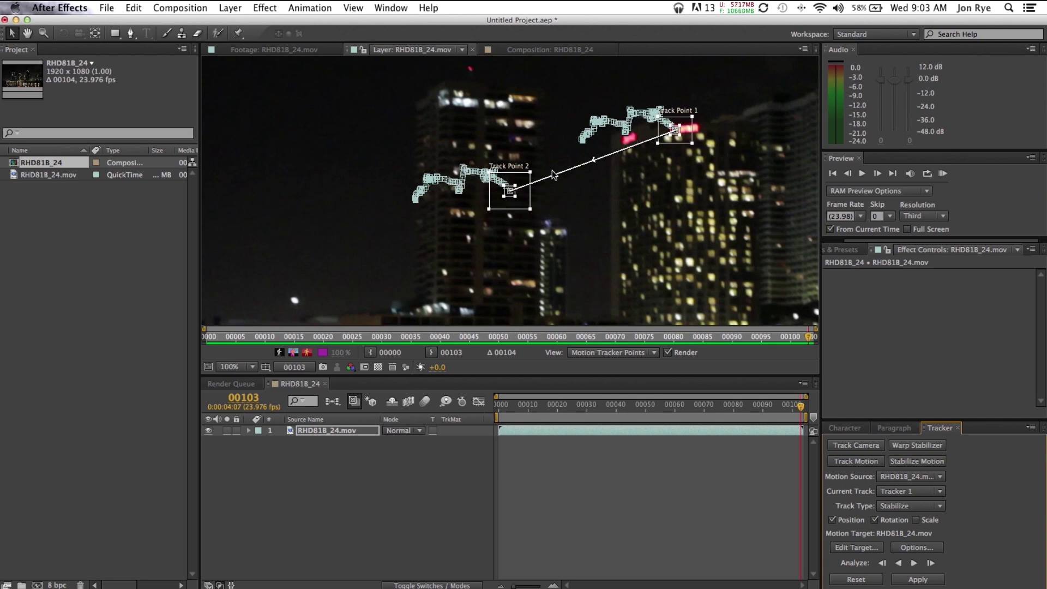
{"action": "left_click", "coordinate": [918, 579]}
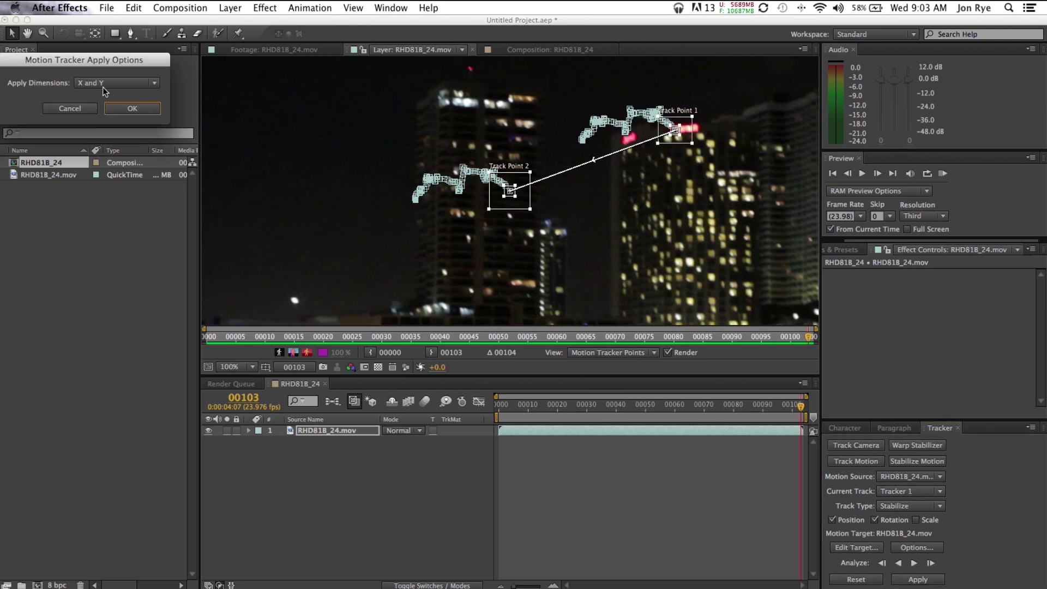
{"action": "left_click", "coordinate": [133, 109]}
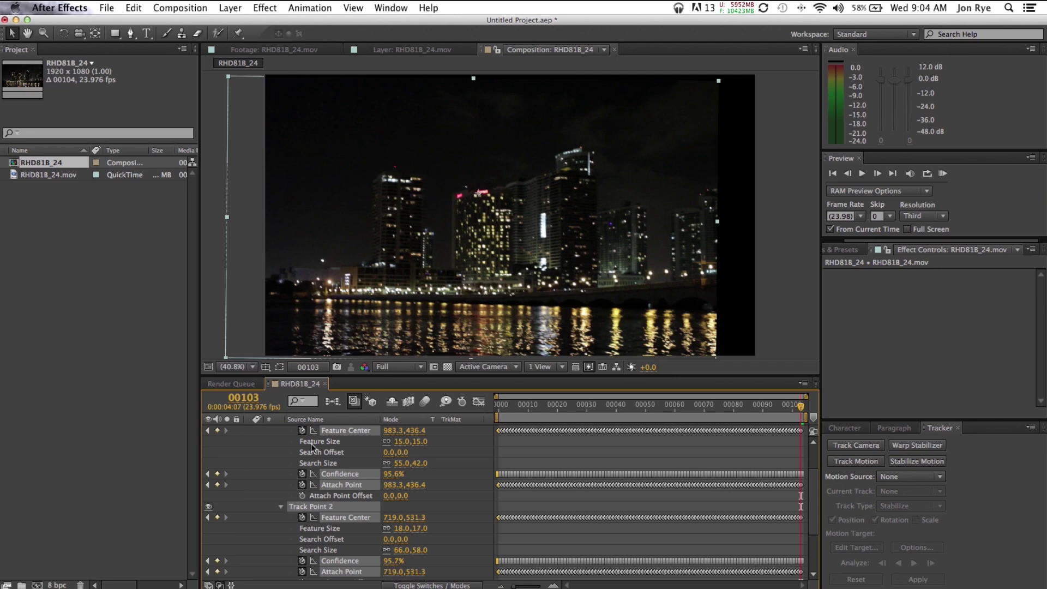
Scale the stabilized clip layer to 116% to cover the exposed black edges and preview the composition
{"action": "scroll", "coordinate": [312, 447], "scroll_direction": "up", "scroll_amount": 3}
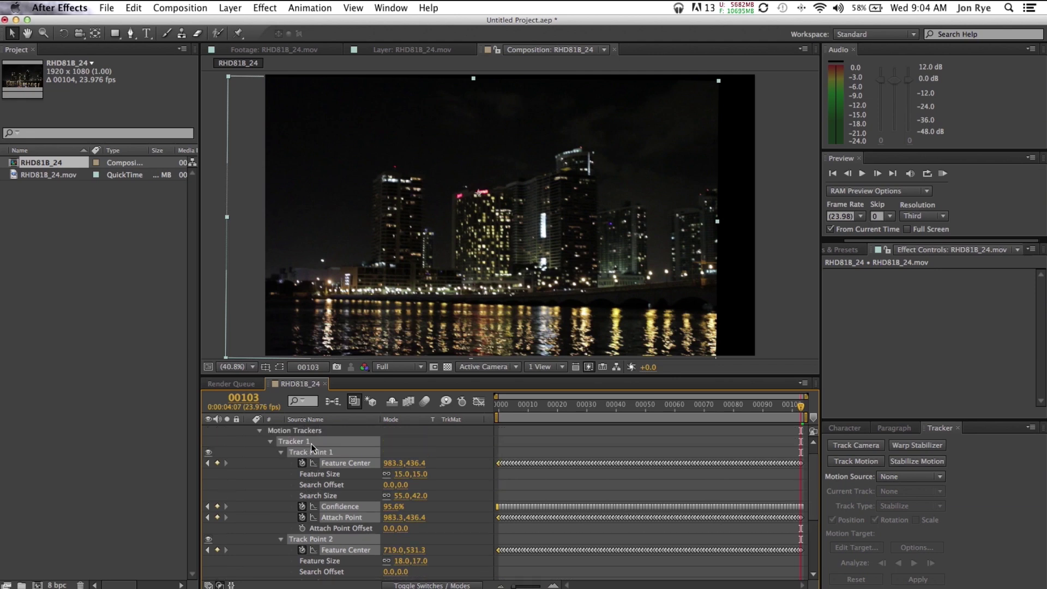
{"action": "left_click", "coordinate": [260, 432]}
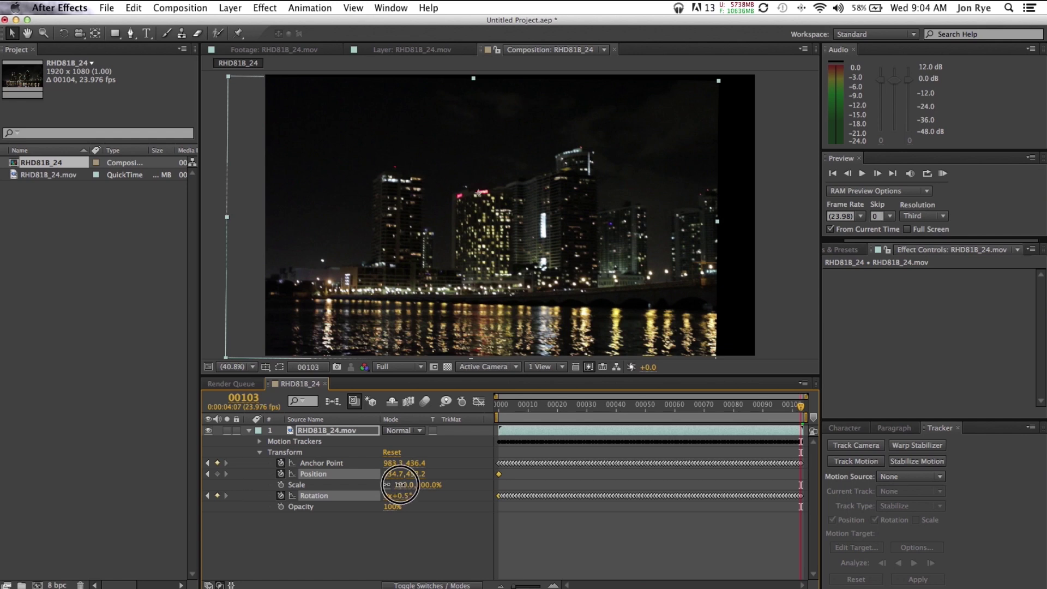
{"action": "left_click_drag", "start_coordinate": [392, 485], "coordinate": [409, 488]}
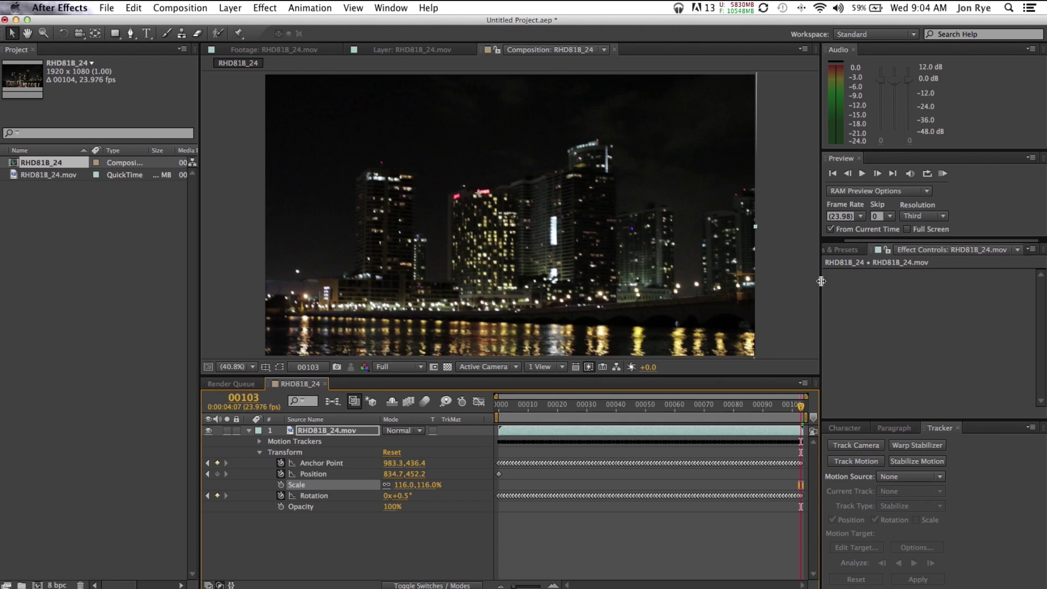
{"action": "left_click", "coordinate": [862, 175]}
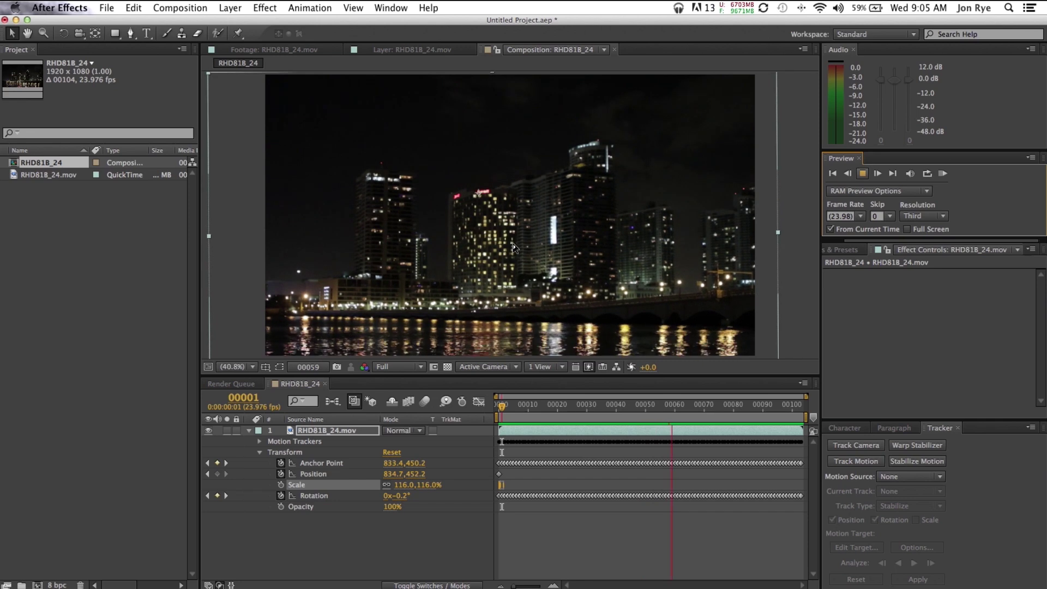
{"action": "left_click", "coordinate": [863, 174]}
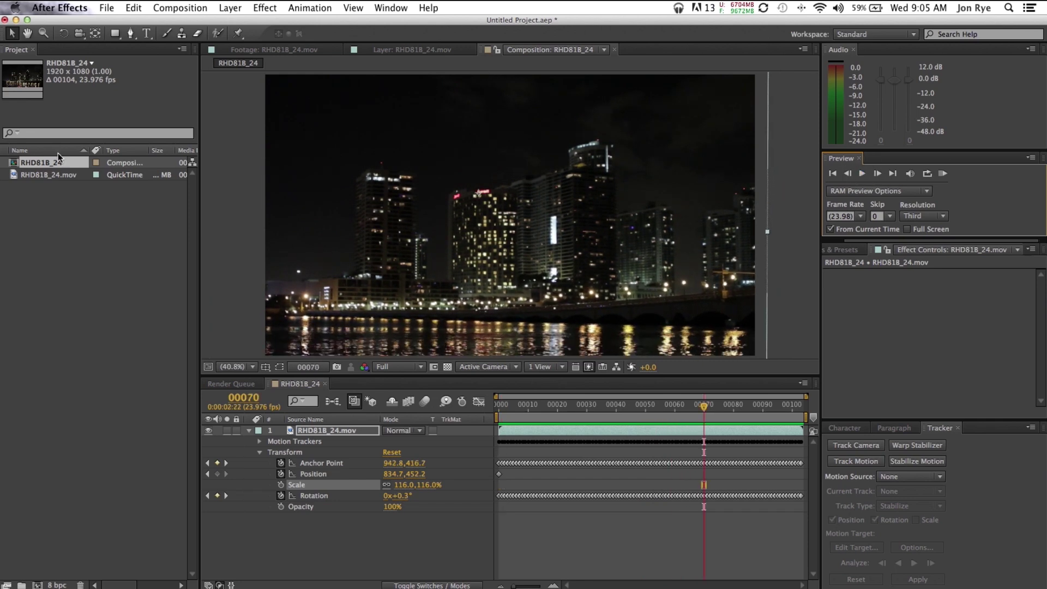
Create a second composition from the original RHD81B_24.mov footage
{"action": "left_click", "coordinate": [38, 224]}
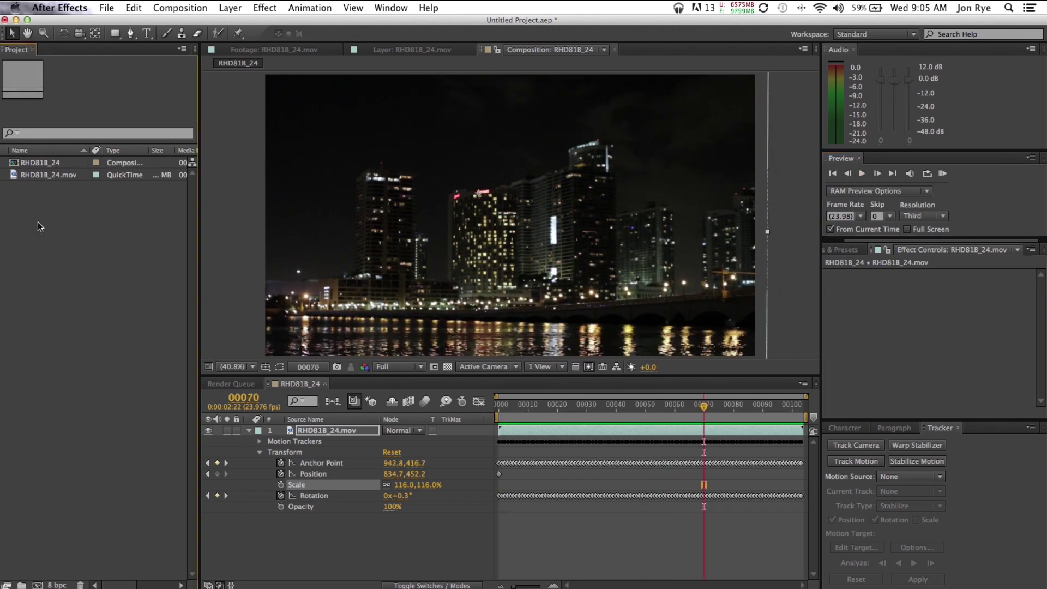
{"action": "left_click", "coordinate": [14, 176]}
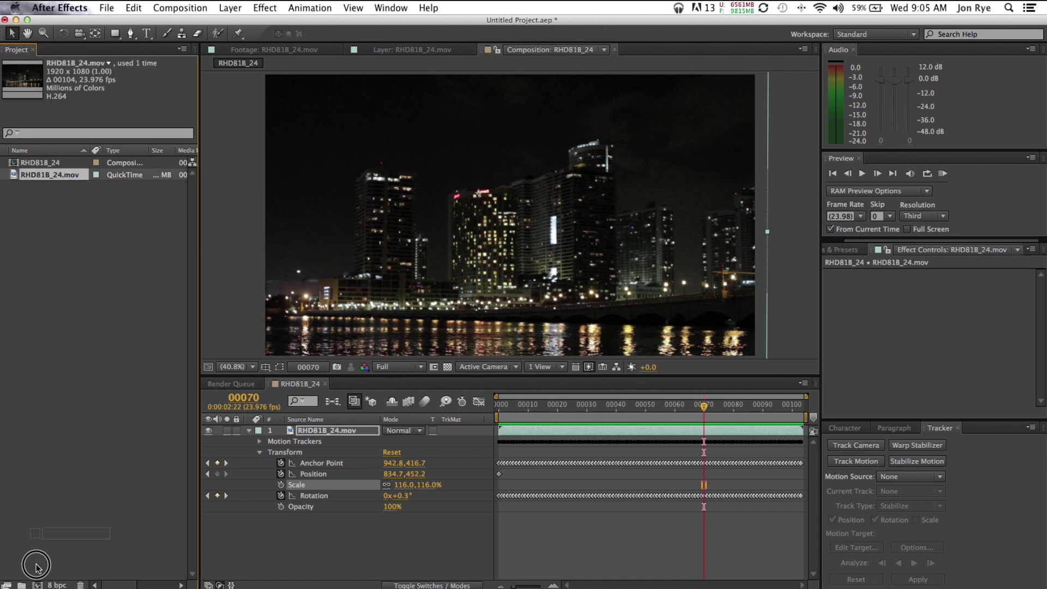
{"action": "left_click", "coordinate": [37, 585]}
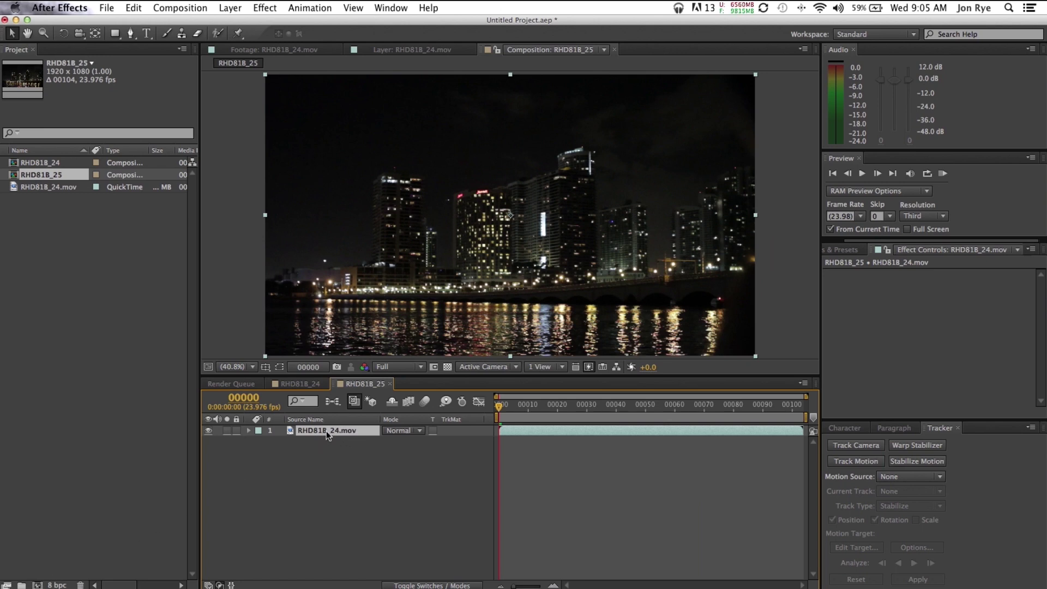
Find Warp Stabilizer by searching the effects for "warp stab", apply it to the second composition's clip layer and preview the result
{"action": "left_click", "coordinate": [842, 250]}
{"action": "left_click", "coordinate": [873, 264]}
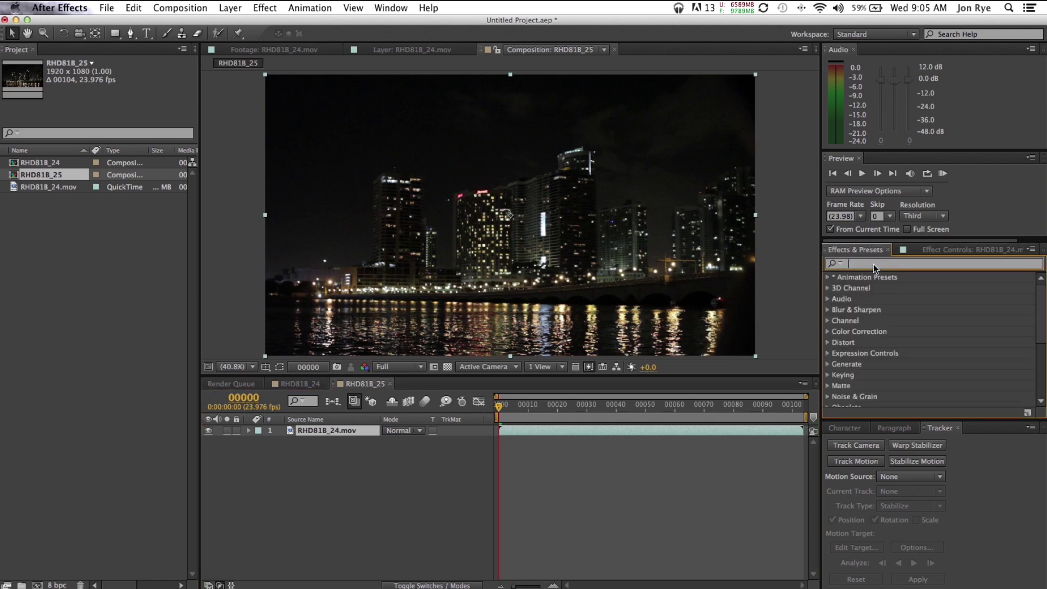
{"action": "type", "text": "wa"}
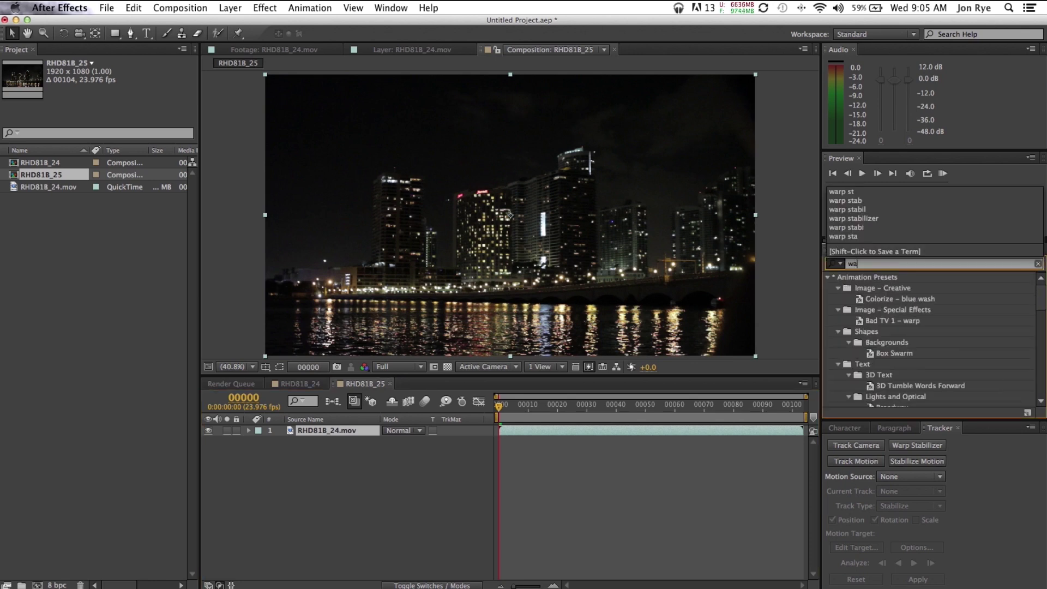
{"action": "type", "text": "rp "}
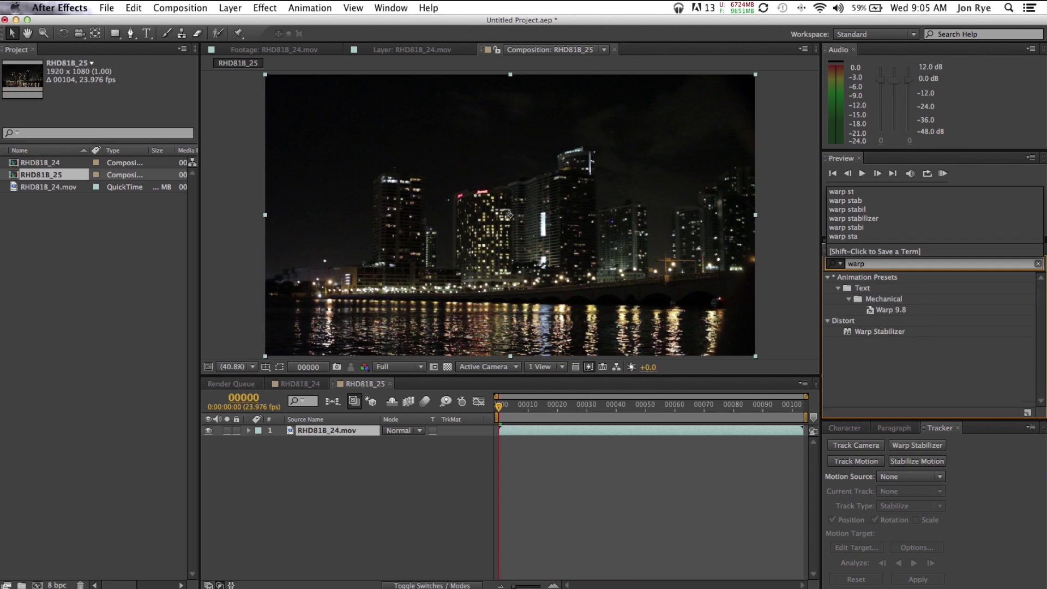
{"action": "type", "text": "stab"}
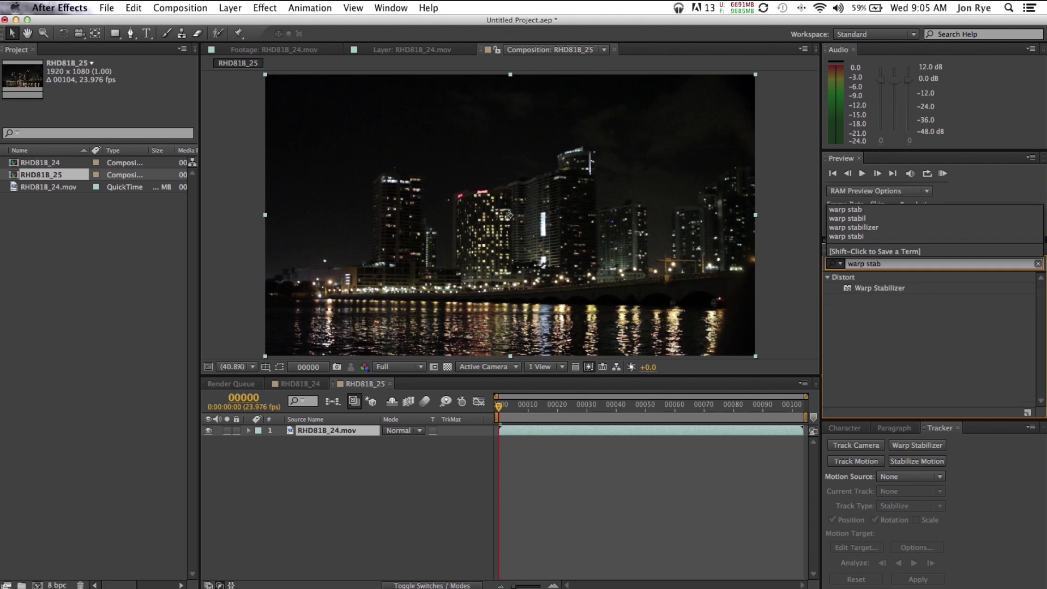
{"action": "left_click", "coordinate": [867, 309]}
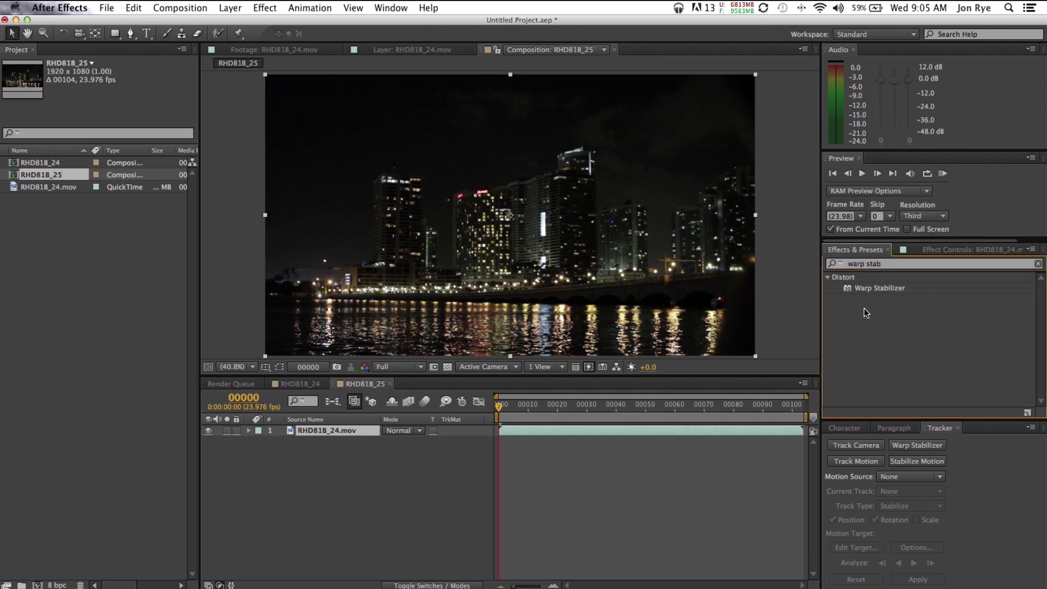
{"action": "left_click", "coordinate": [859, 291]}
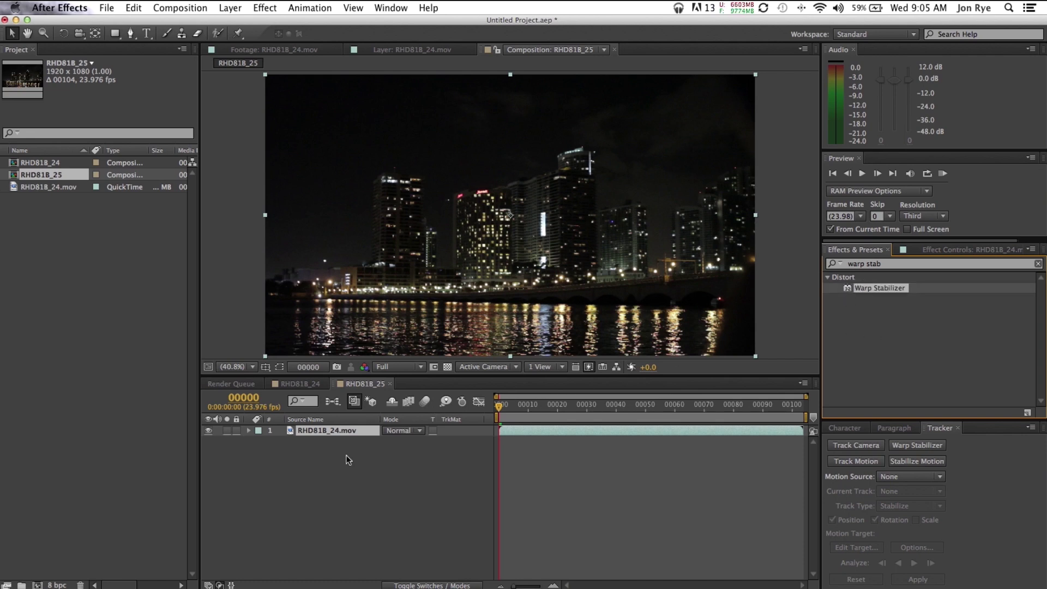
{"action": "left_click", "coordinate": [323, 431]}
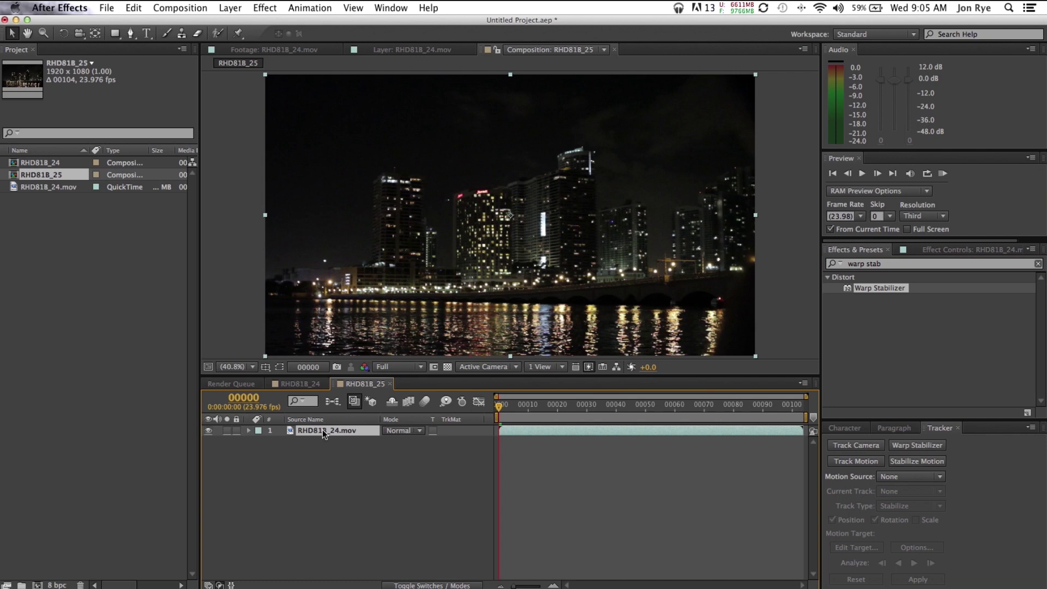
{"action": "double_click", "coordinate": [869, 288]}
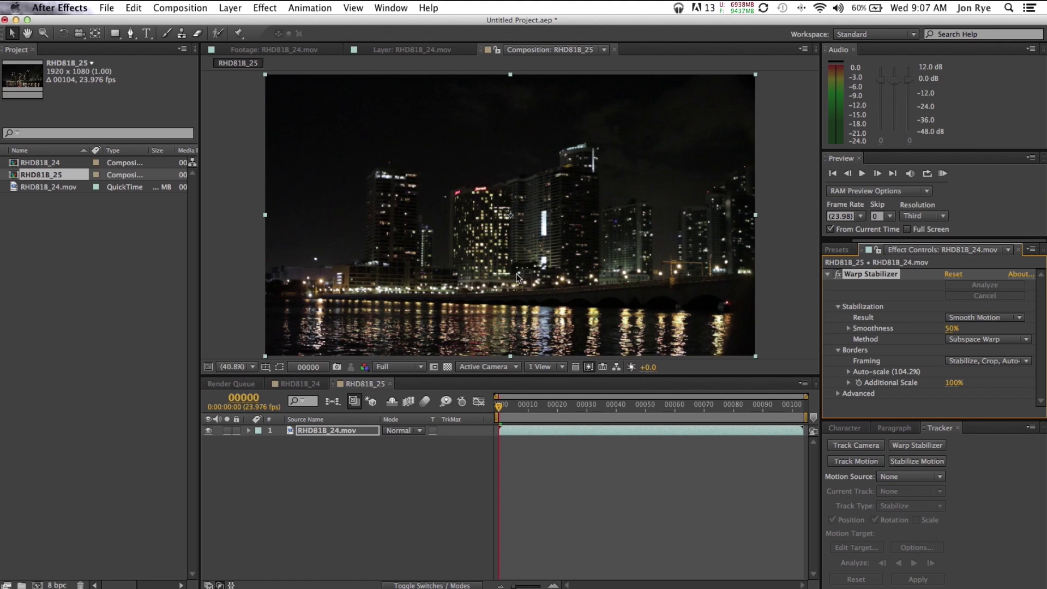
{"action": "left_click", "coordinate": [863, 174]}
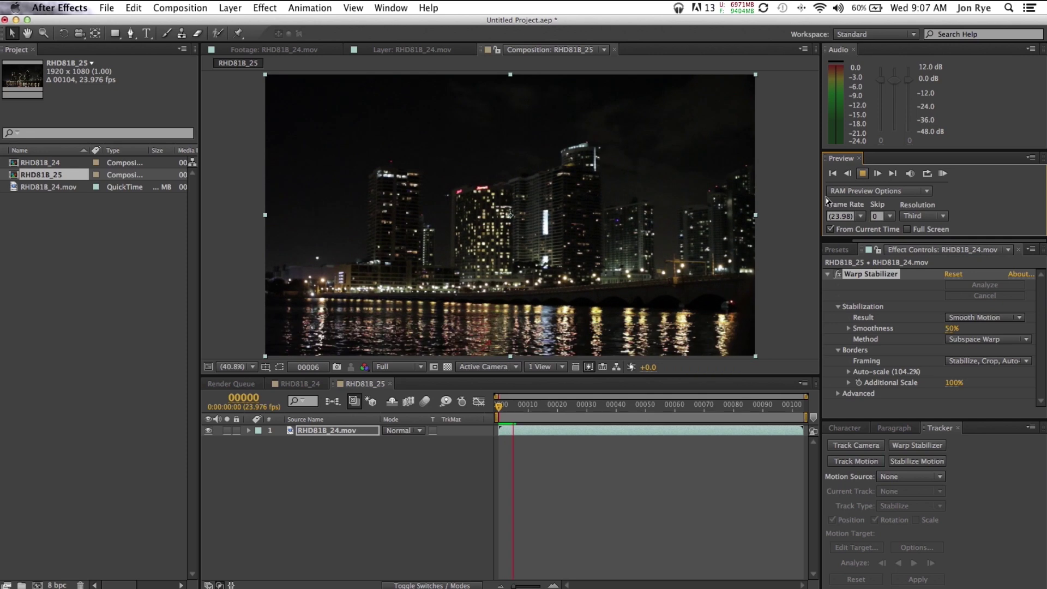